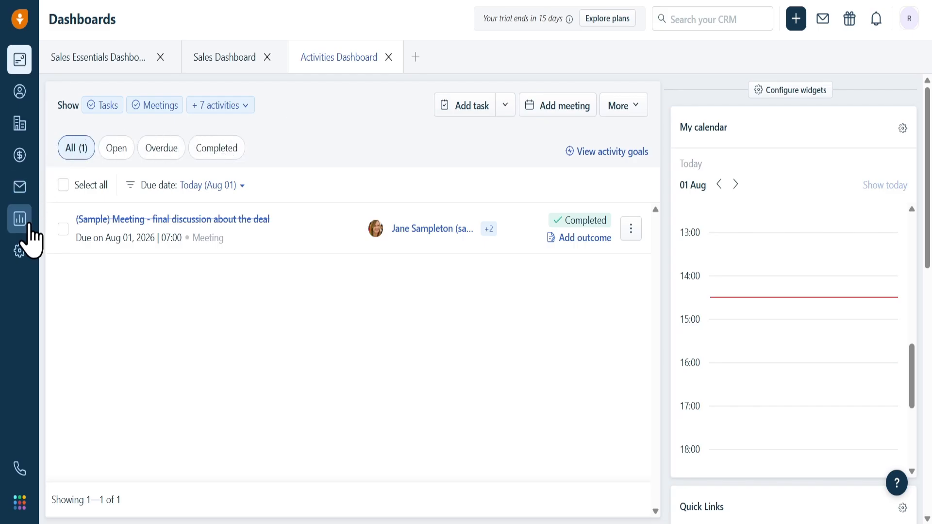
Step: Open the Pipelines configuration within the Deals & Pipelines admin settings
click(19, 253)
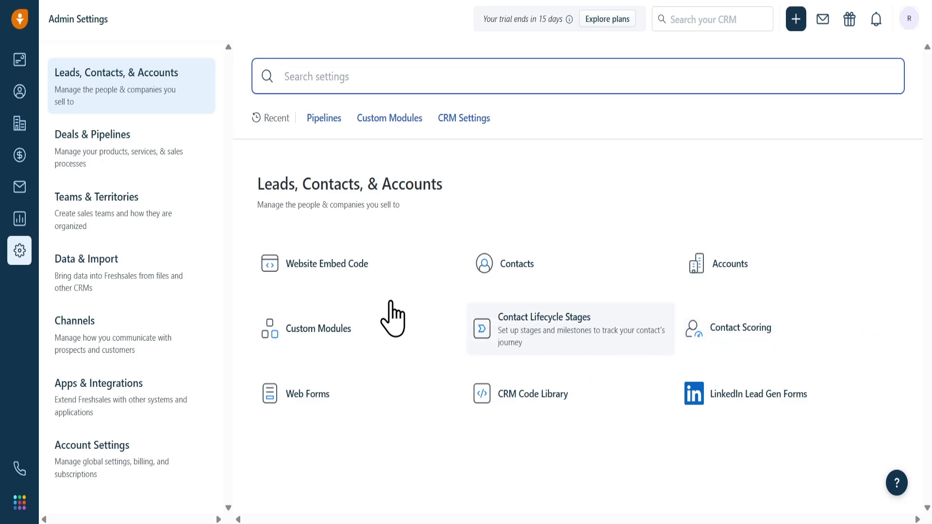
click(105, 152)
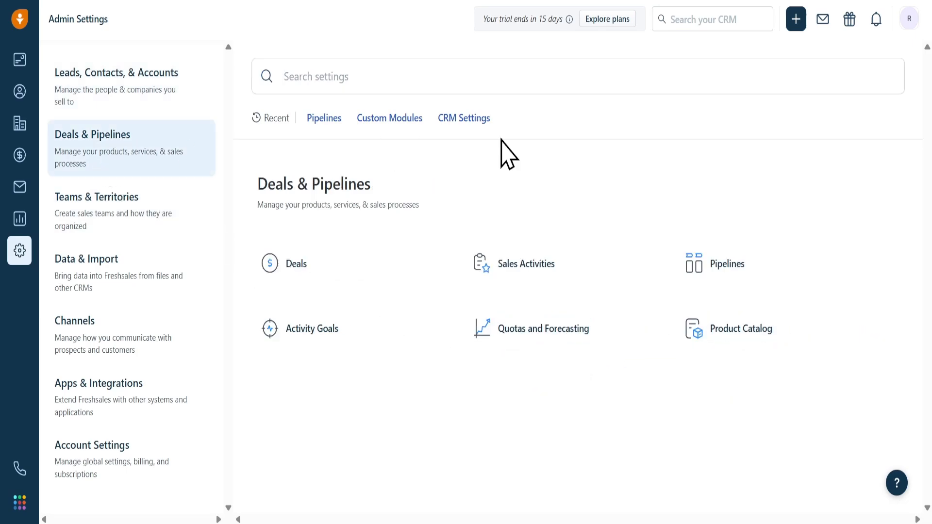
click(708, 275)
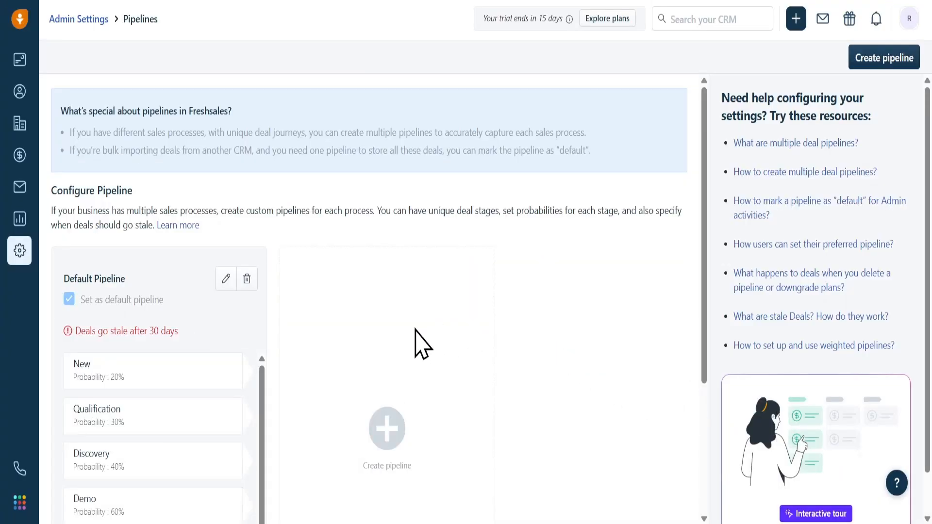
scroll(293, 375, down, 3)
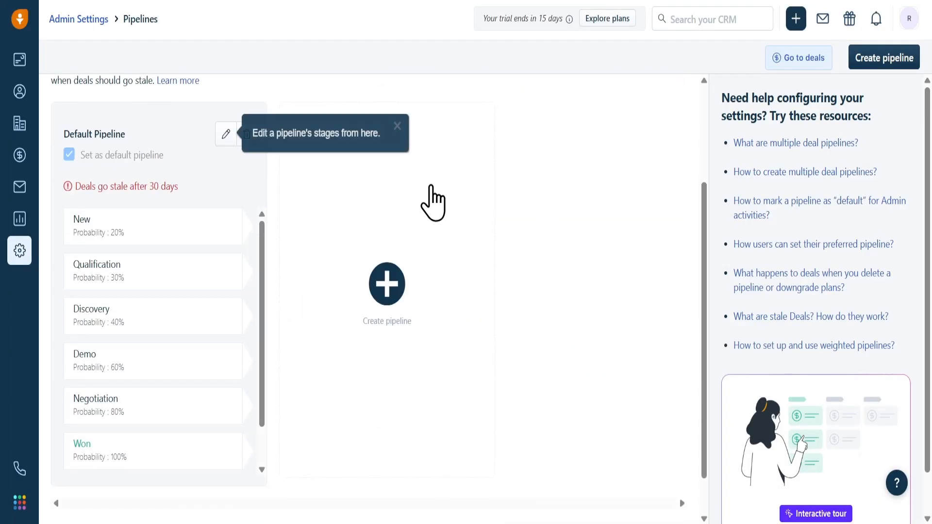
Step: Start creating a new pipeline and name it New Business
click(403, 290)
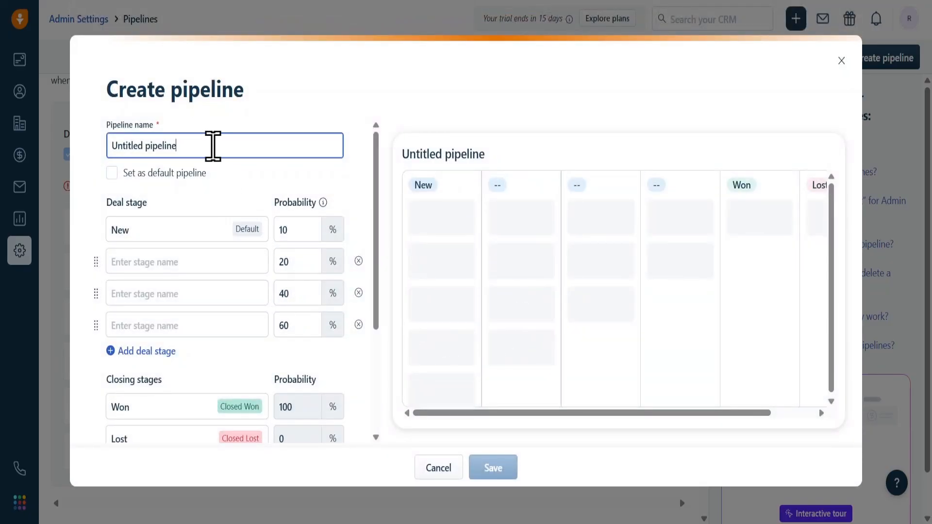
drag(212, 145, 65, 173)
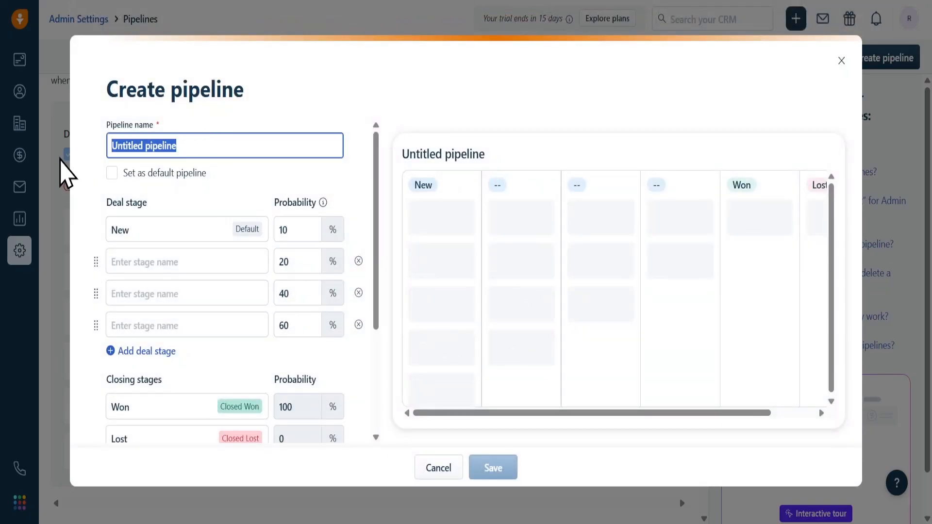
text(New Business)
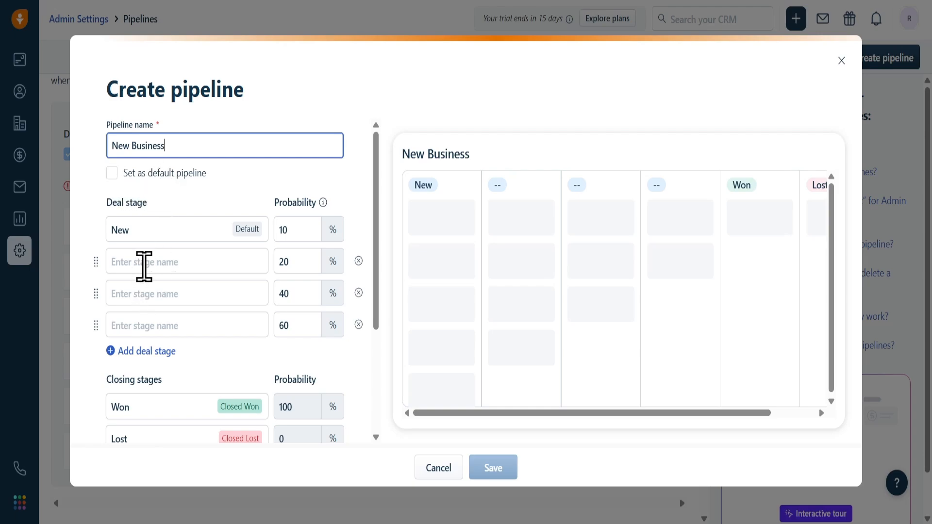
Step: Name the deal stage following New as Contacted
click(144, 263)
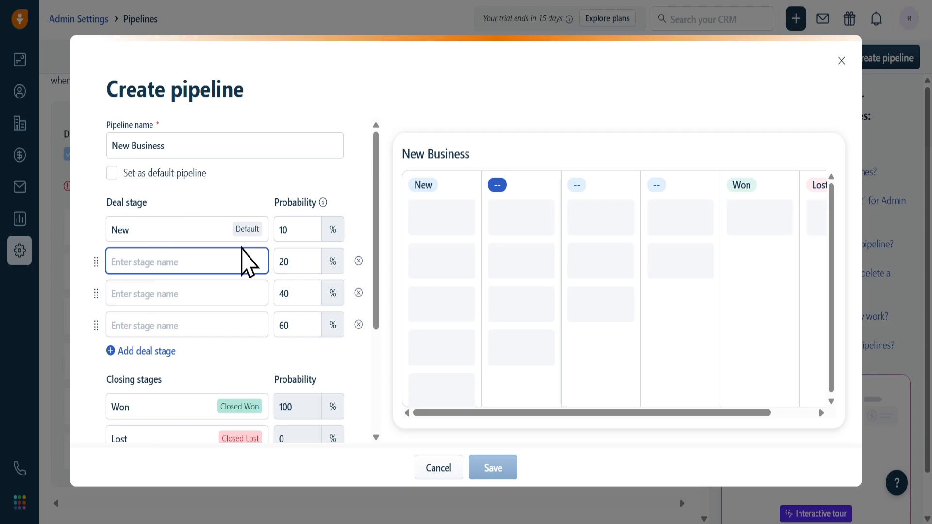
text(Contac)
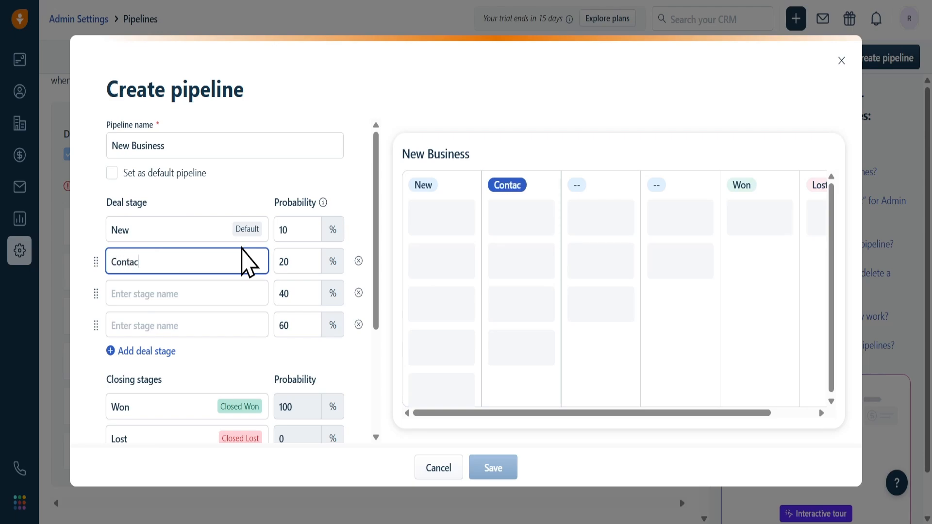
text(ted)
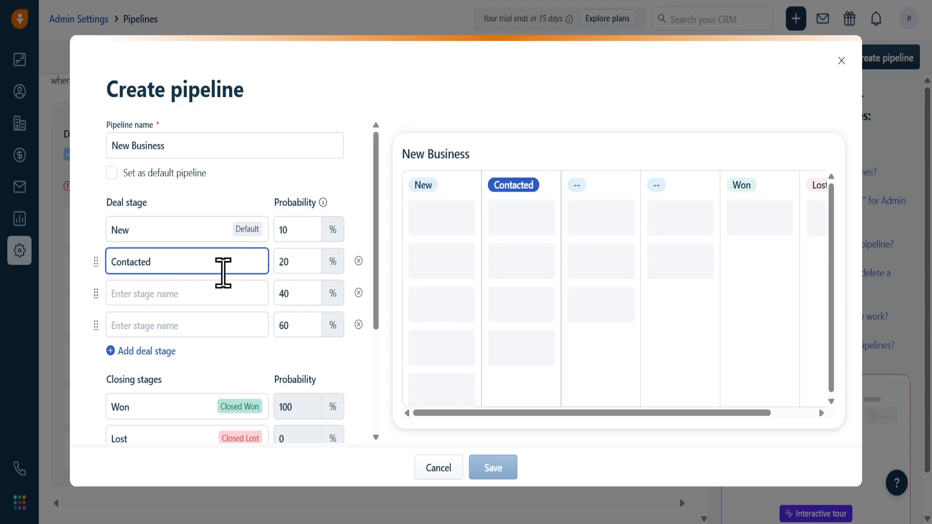
Step: Name the deal stage after Contacted as Qualified and set its probability to 35%
click(217, 286)
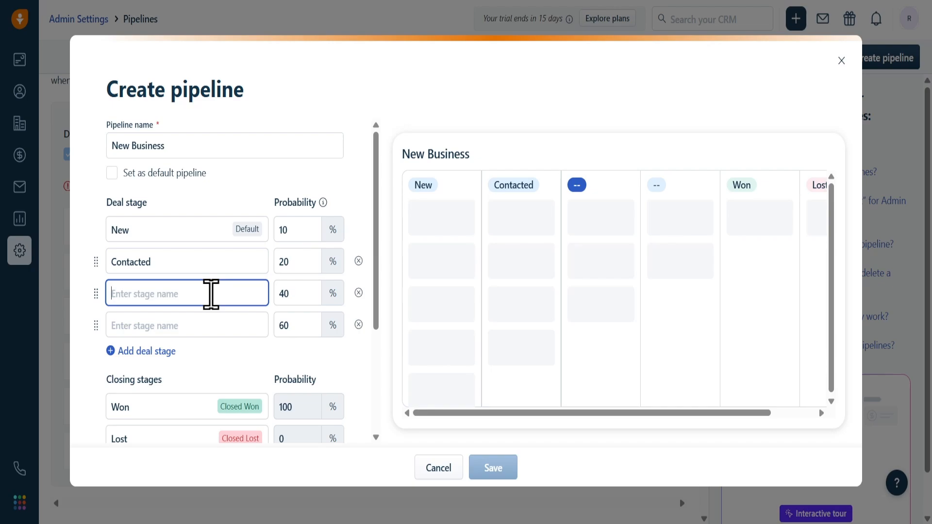
text(Qua)
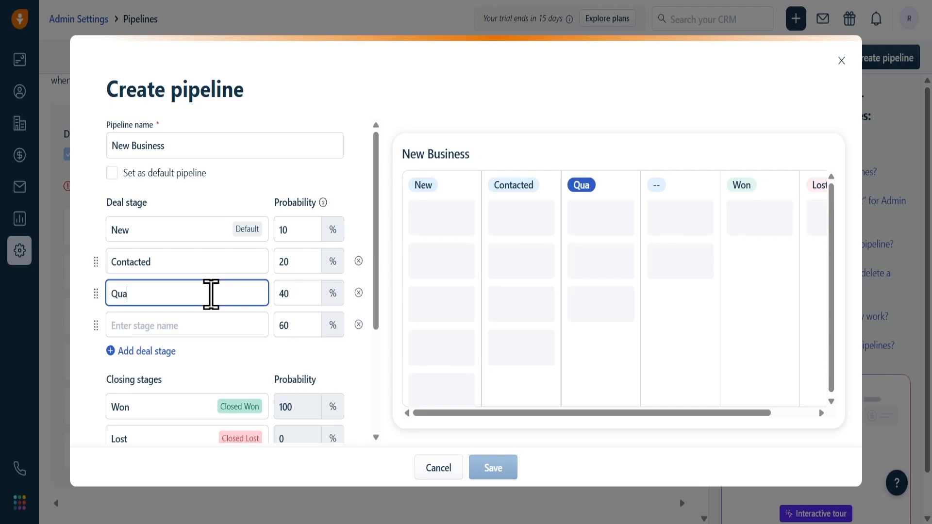
text(lified)
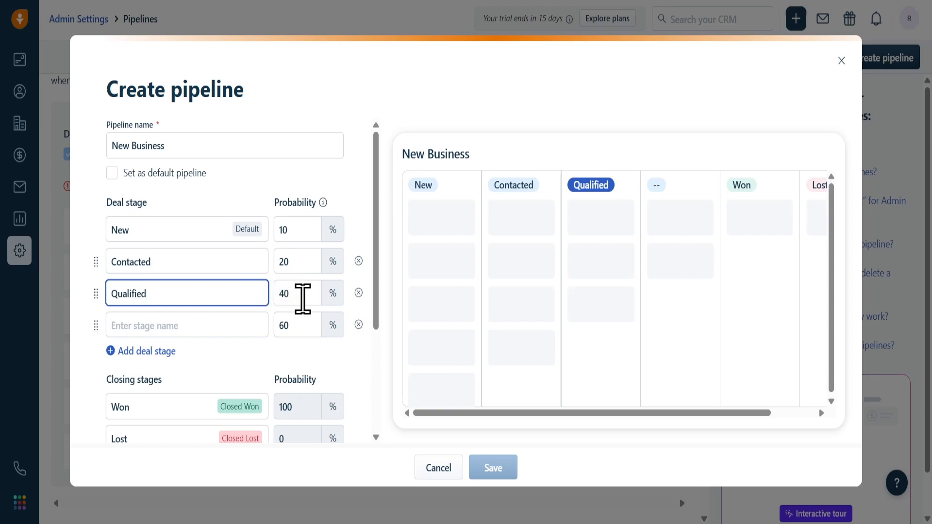
click(302, 295)
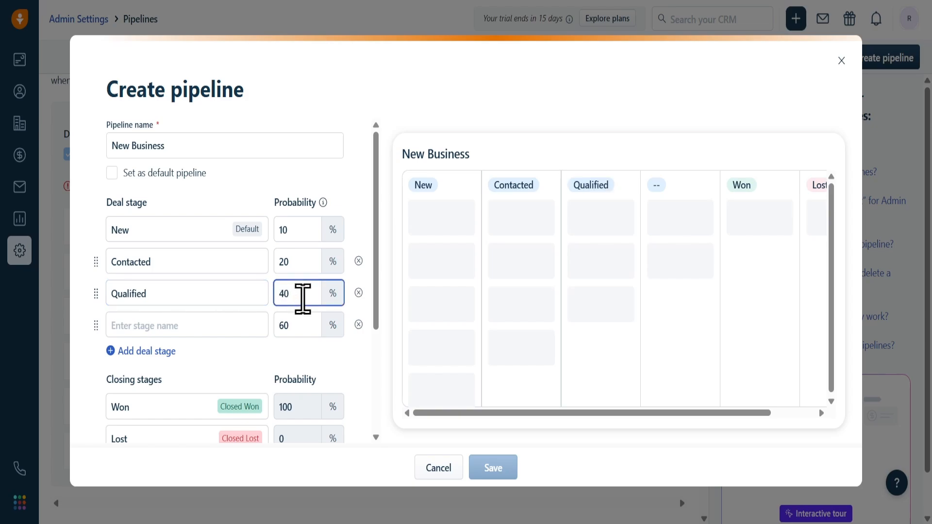
drag(301, 295, 254, 298)
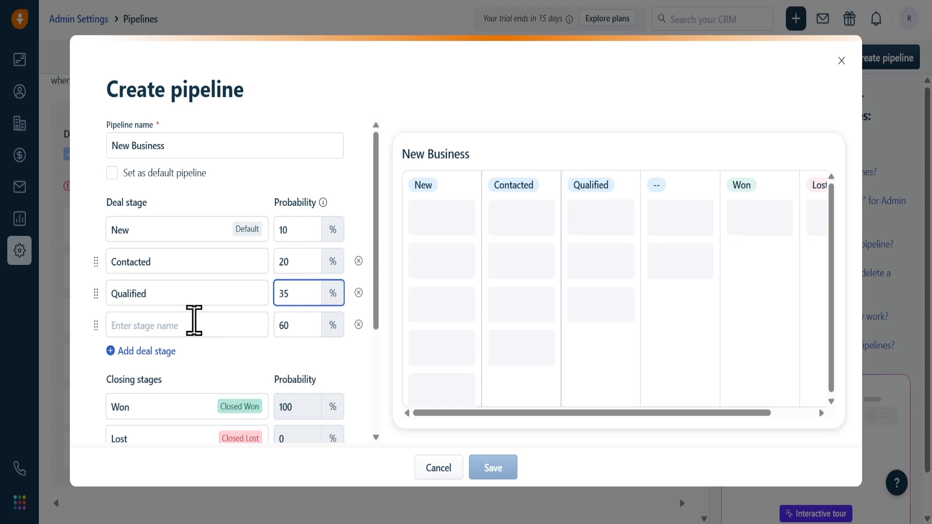
Step: Name the deal stage after Qualified as Demo Scheduled and set its probability to 50%
click(194, 322)
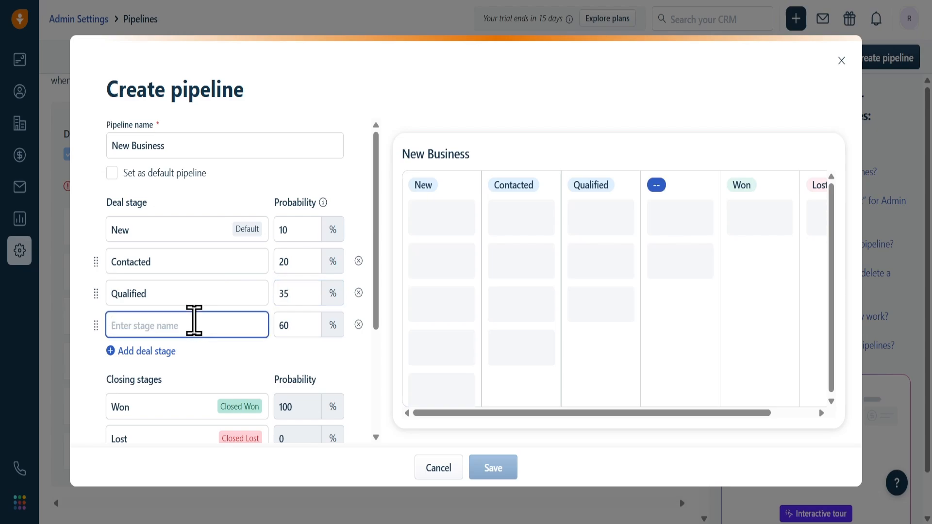
text(D)
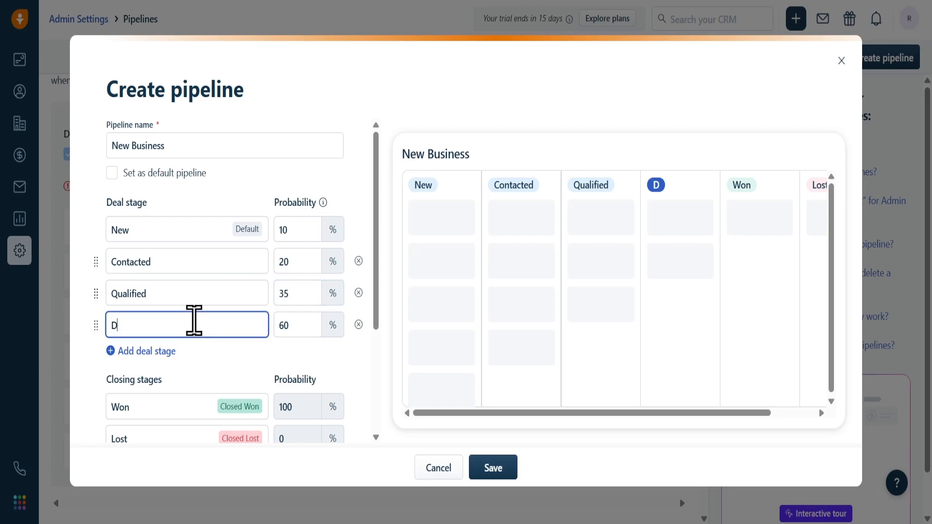
text(emo Scheduled)
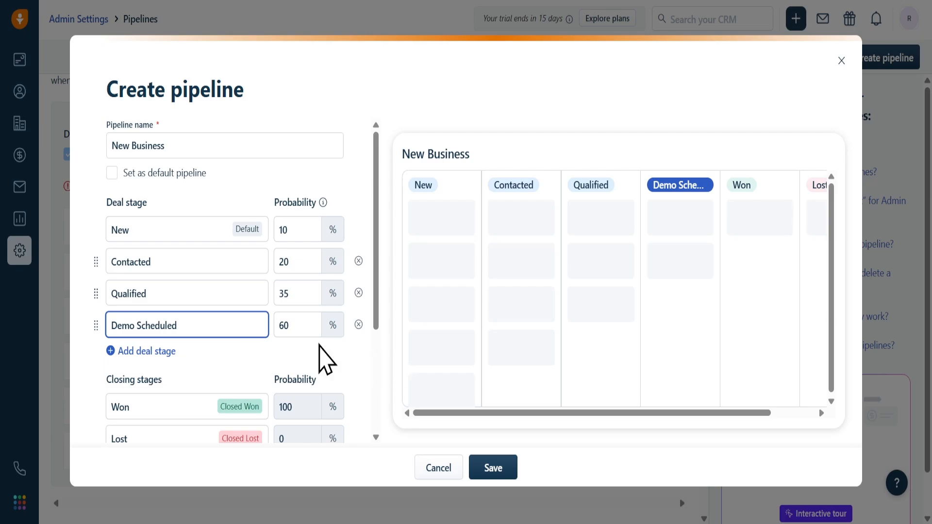
double_click(298, 324)
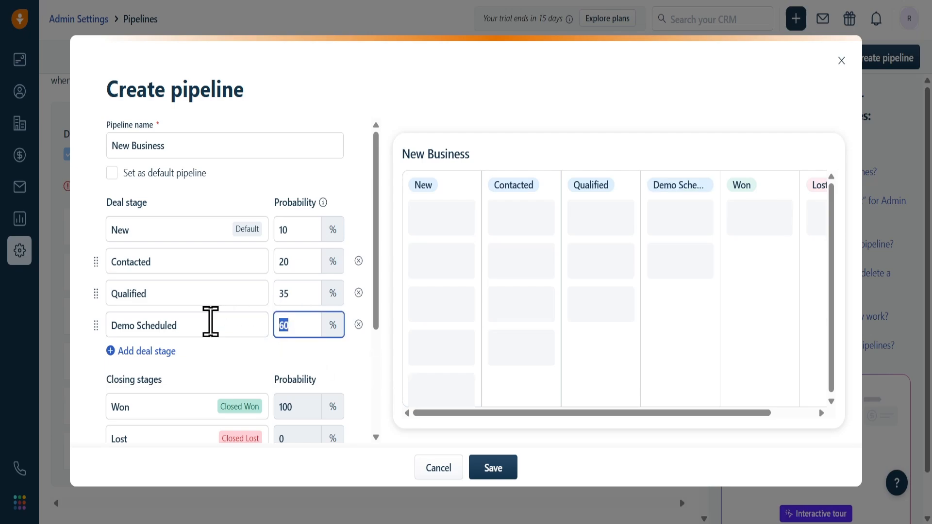
key(BackSpace)
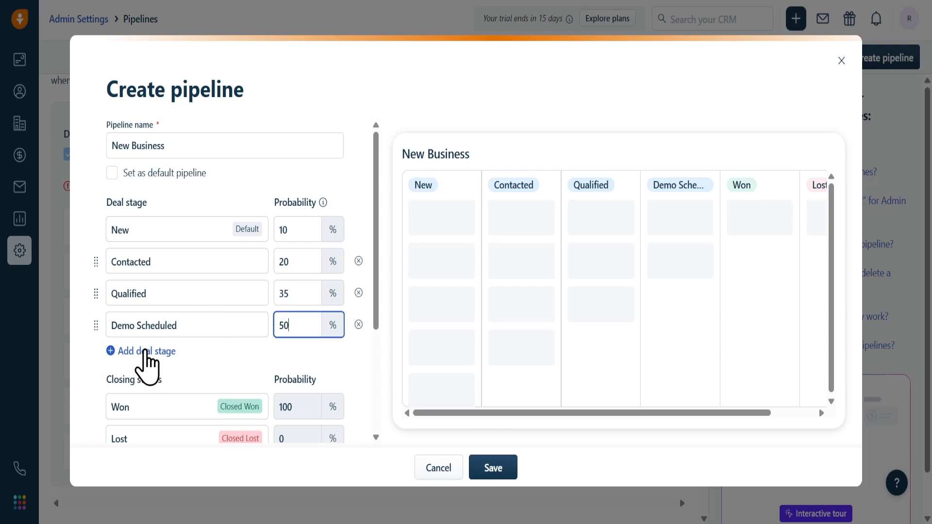
Step: Add a deal stage named Proposal Sent with a probability of 70%
click(146, 351)
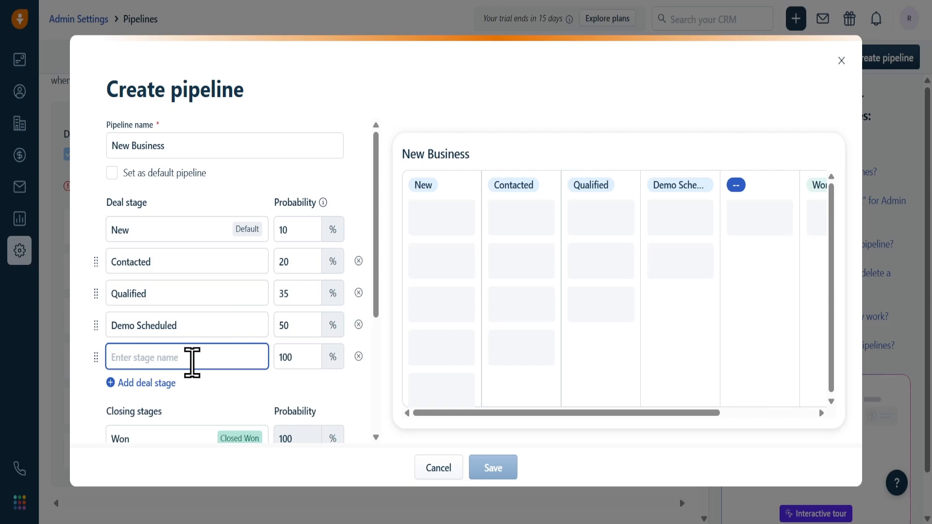
text(Proposal)
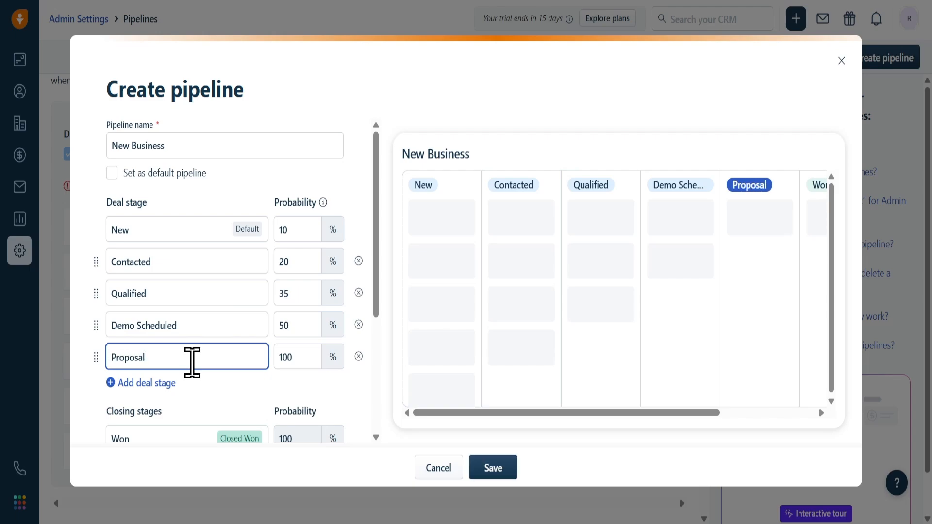
text( Sent)
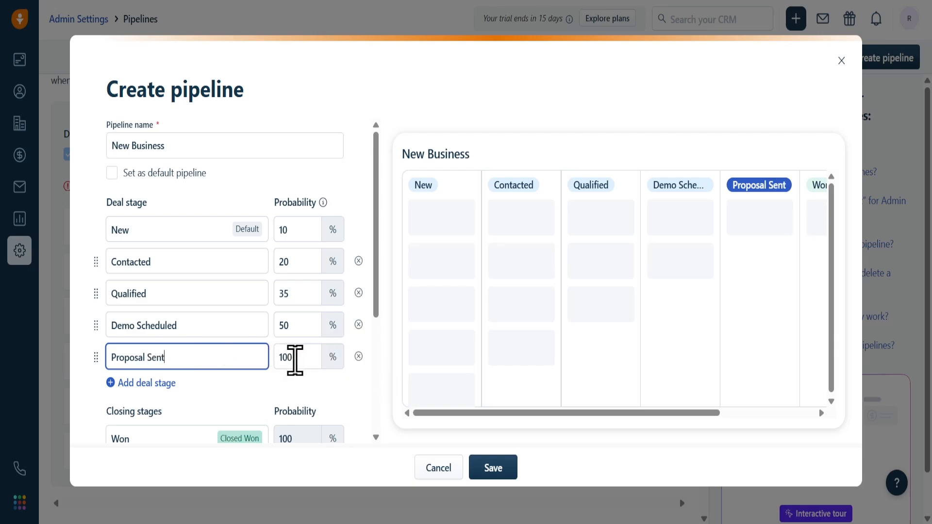
double_click(299, 360)
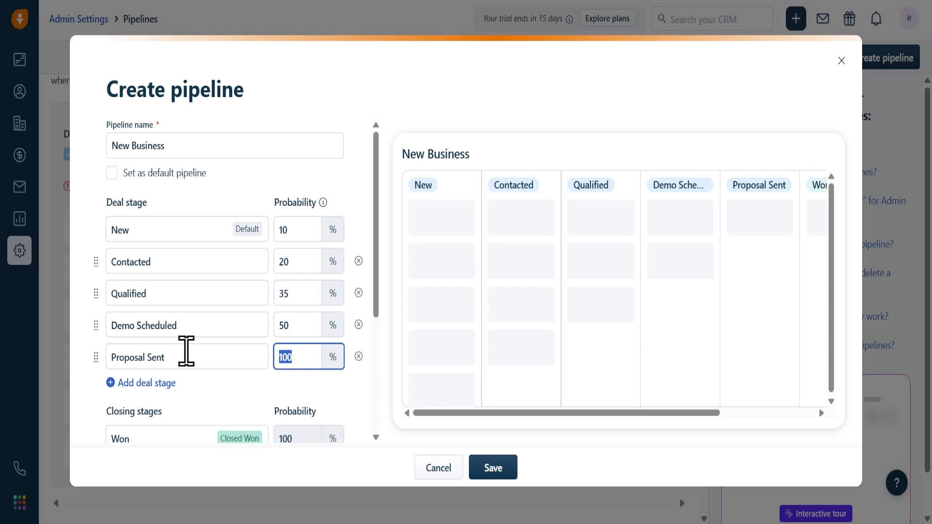
text(70)
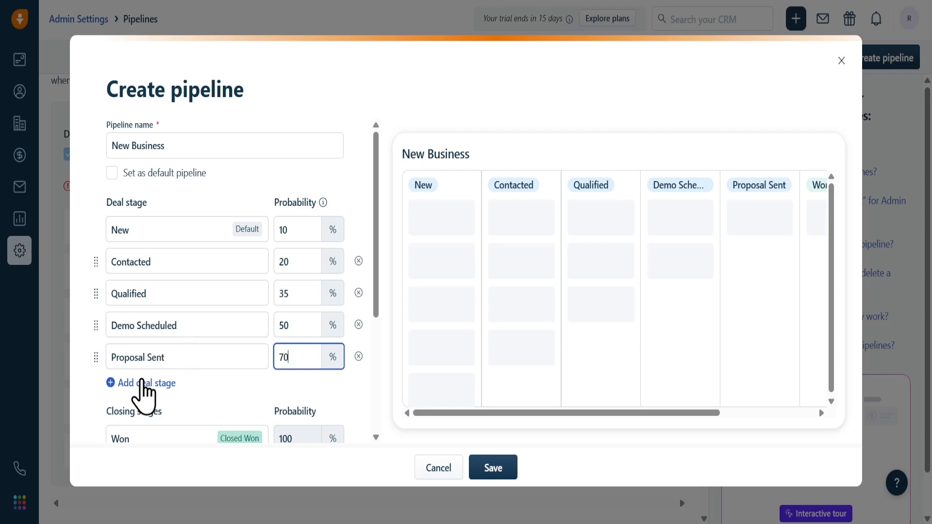
Step: Add a deal stage named Negotiation with a probability of 90%
click(142, 382)
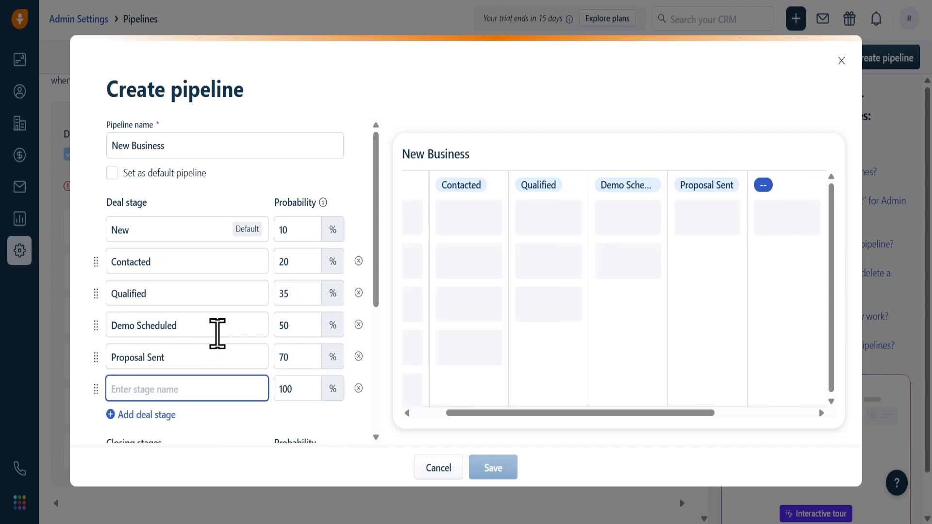
text(Negotit)
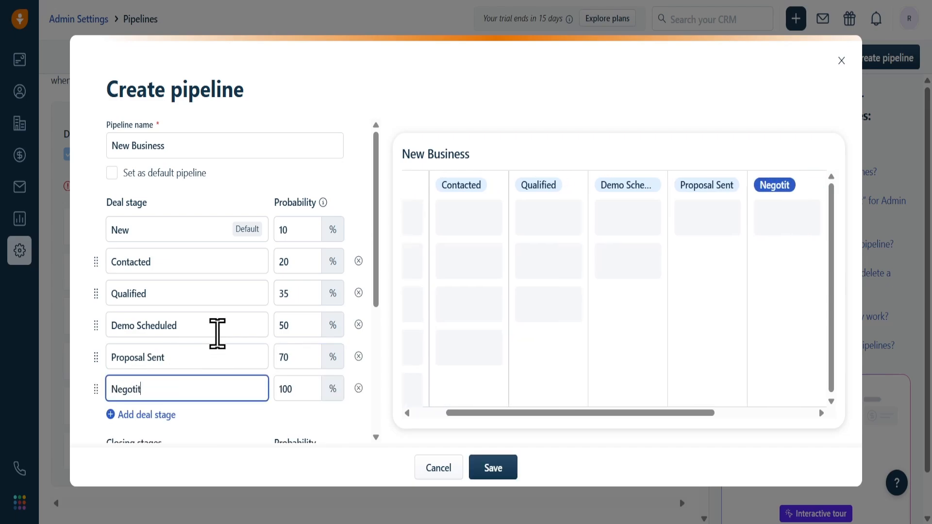
text(ait)
text(ion)
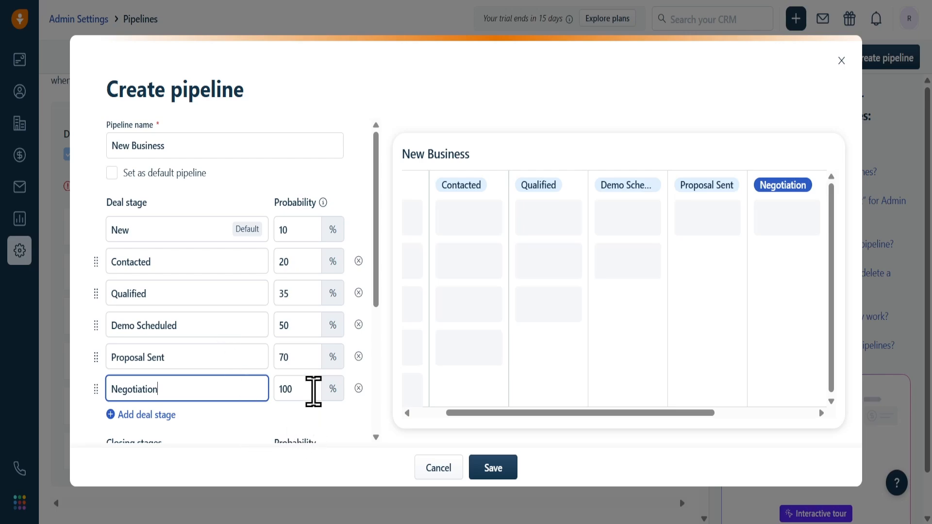
click(313, 391)
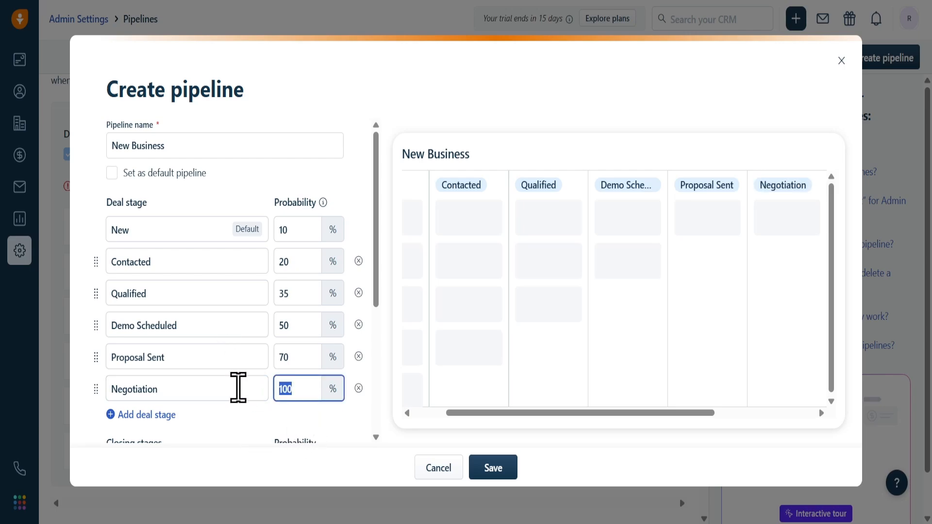
text(90)
Step: Check the closing stages' probabilities and choose Deal value as the default way to summarize deal stages
scroll(238, 387, down, 3)
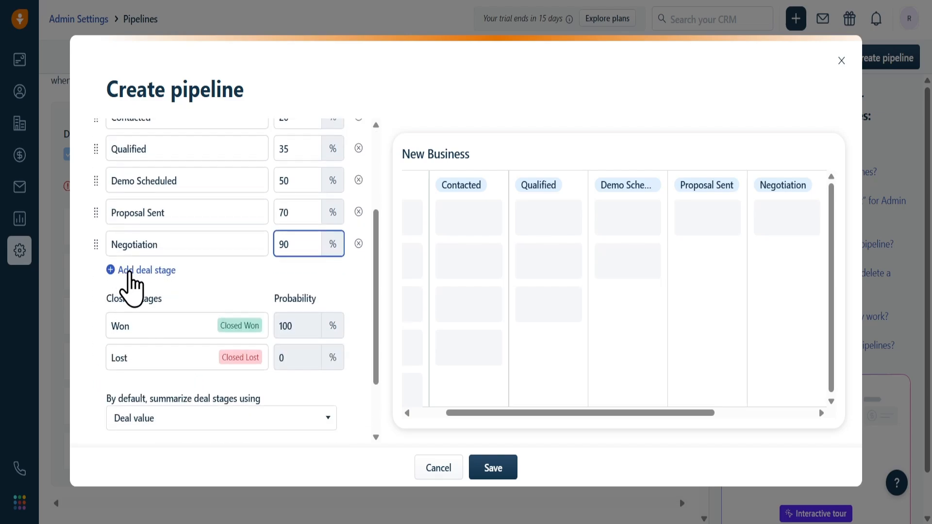
scroll(130, 287, down, 2)
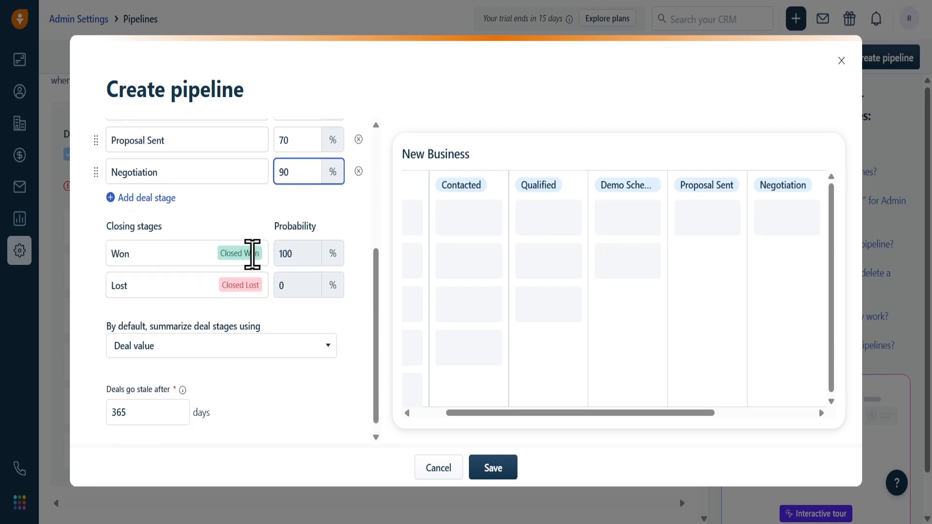
scroll(190, 255, down, 1)
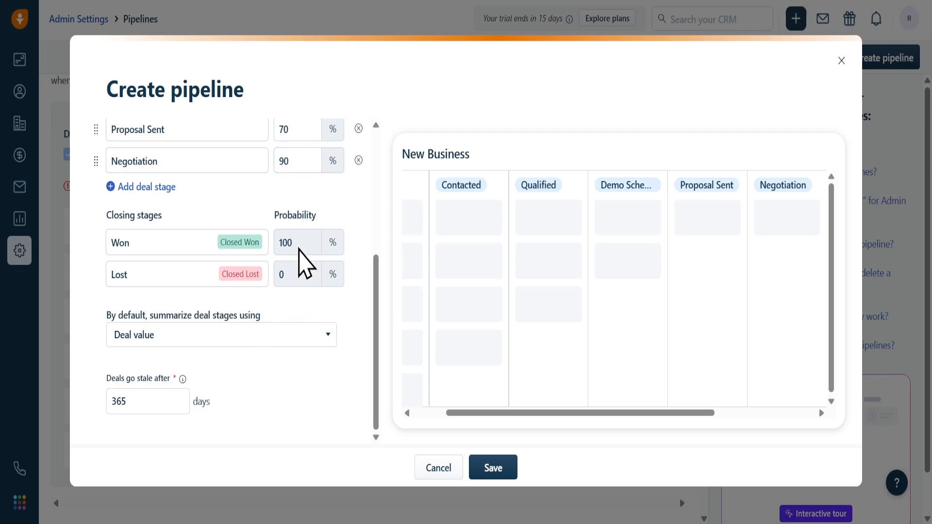
double_click(298, 247)
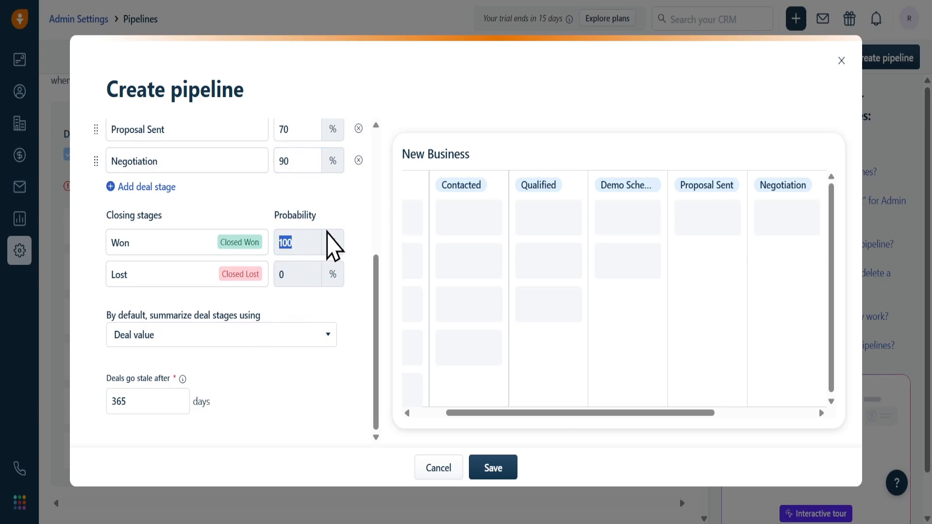
click(344, 217)
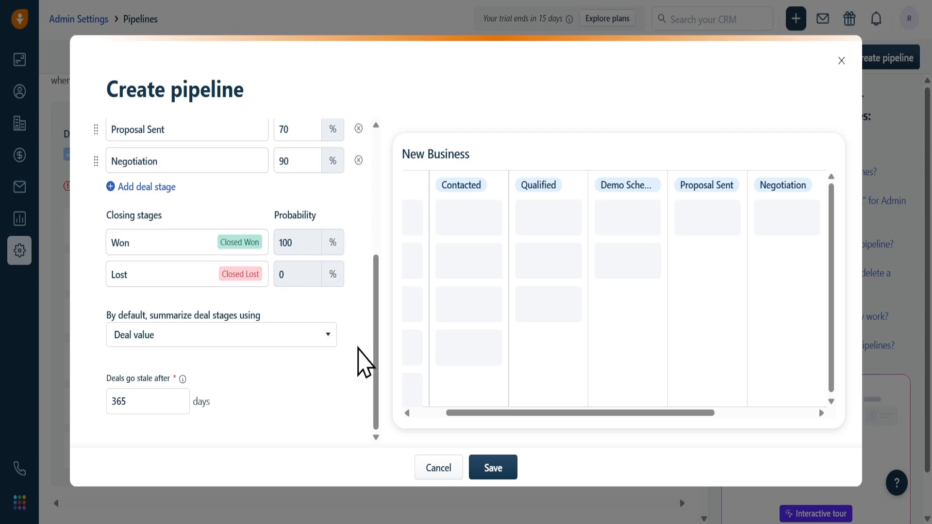
click(266, 343)
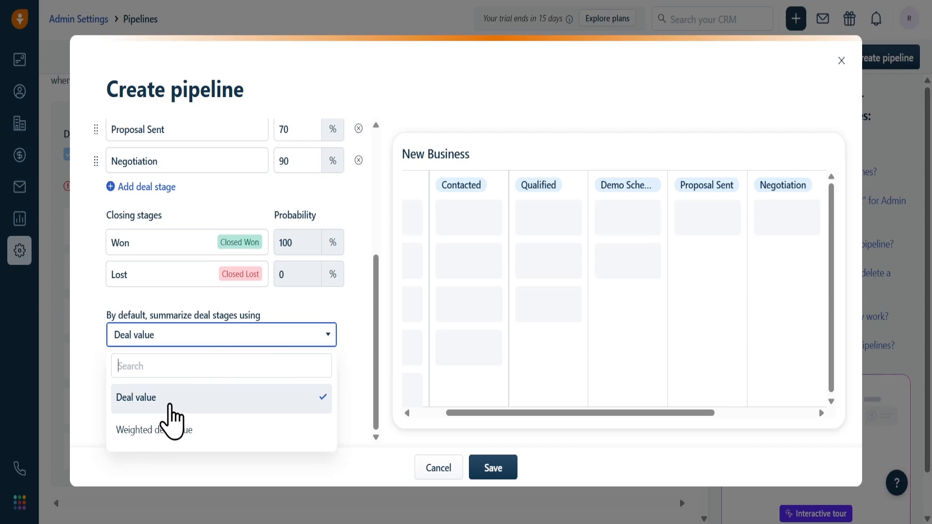
click(168, 410)
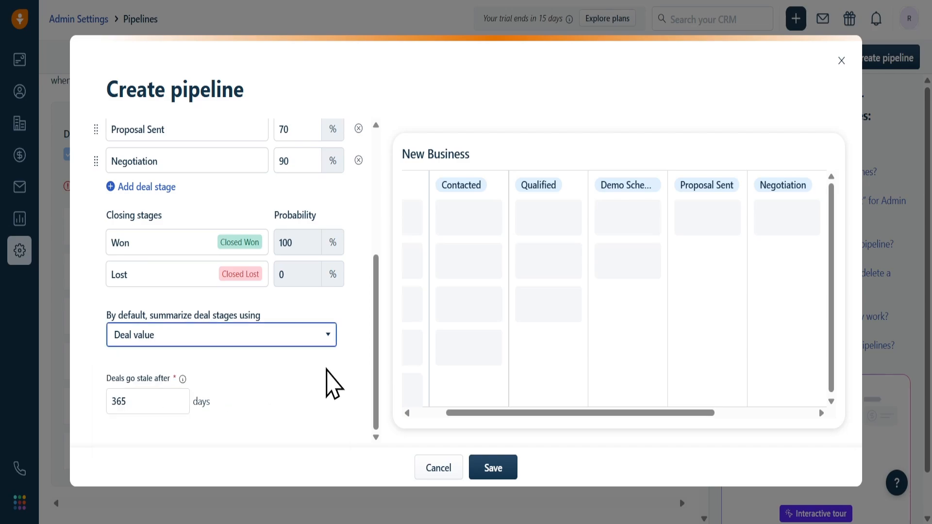
click(326, 375)
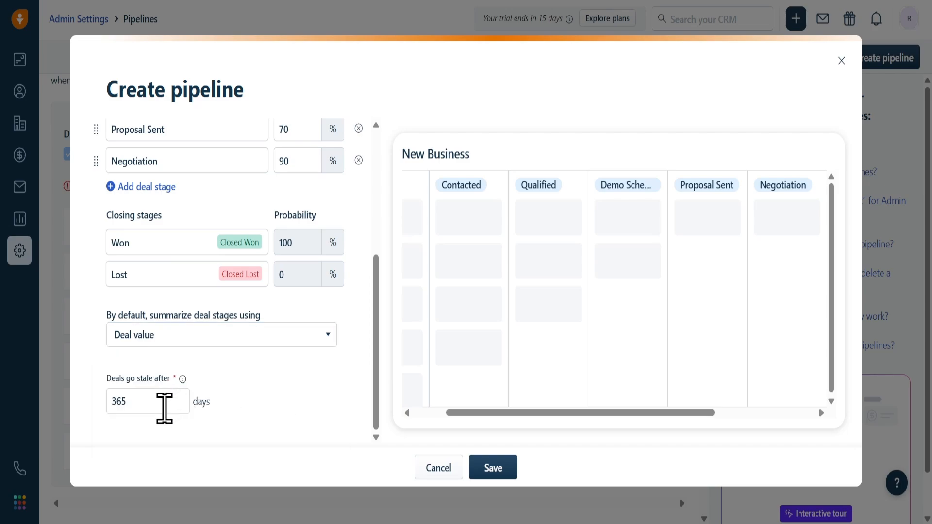
Step: Set deals to go stale after 200 days and save the New Business pipeline
click(164, 408)
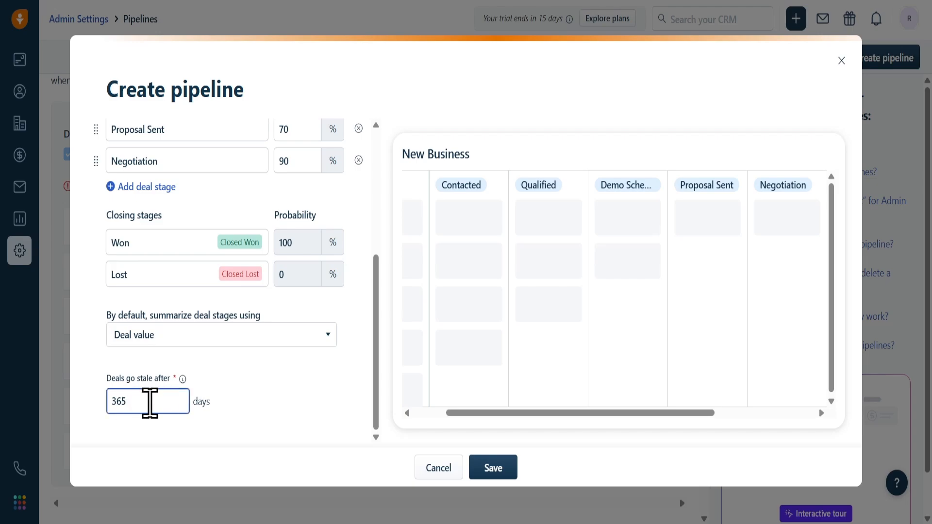
drag(149, 402, 68, 413)
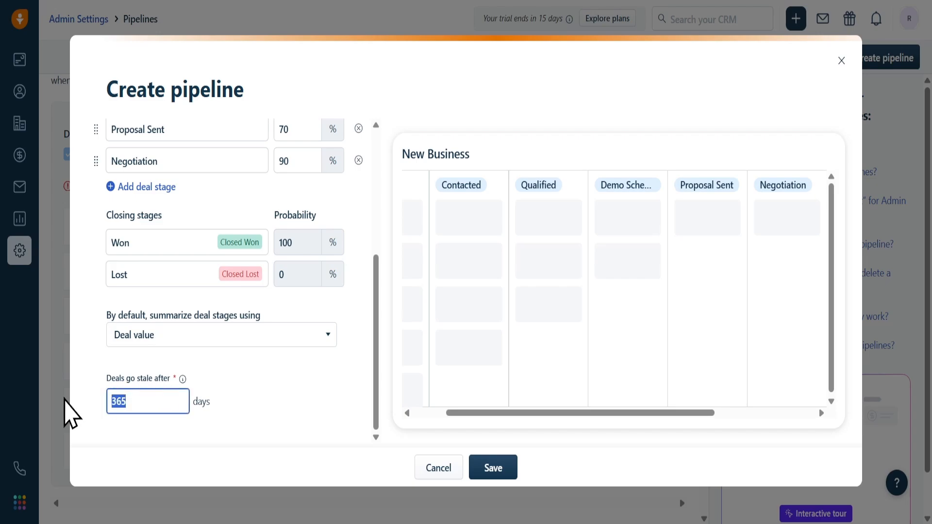
text(200)
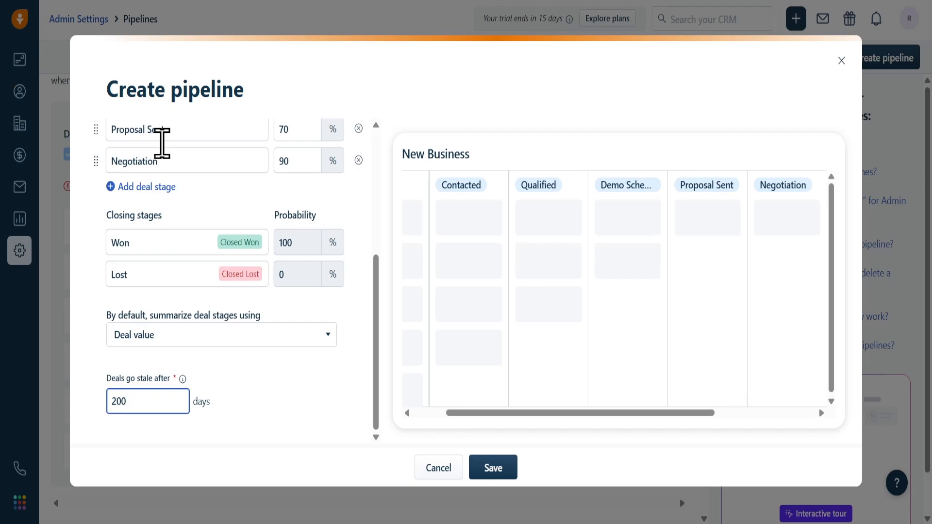
click(271, 436)
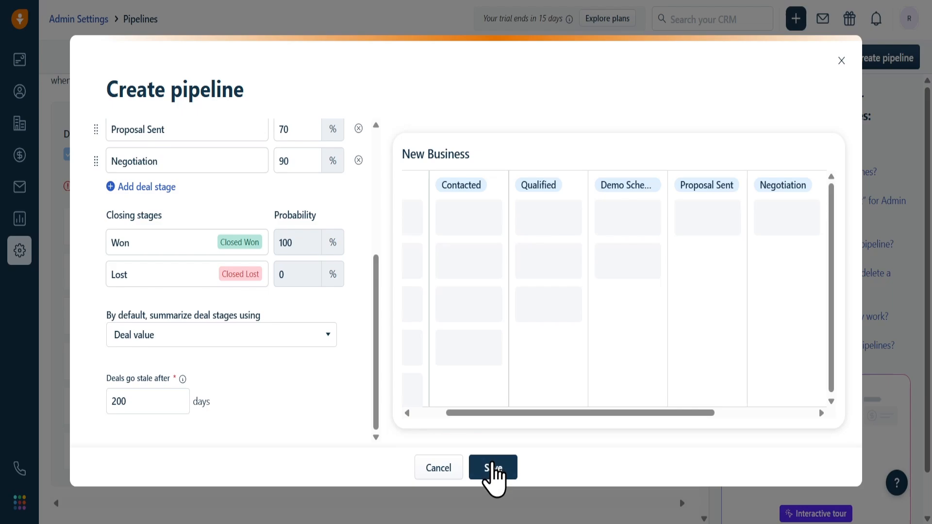
click(492, 468)
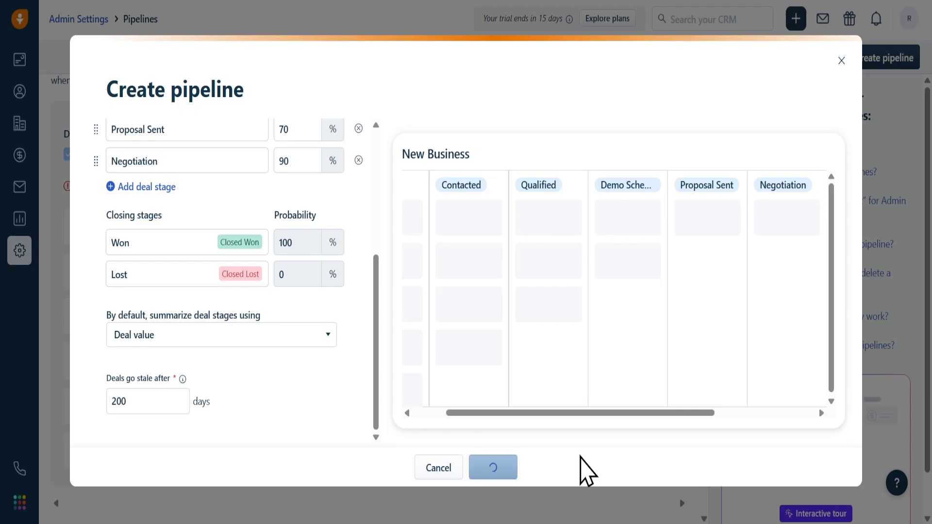